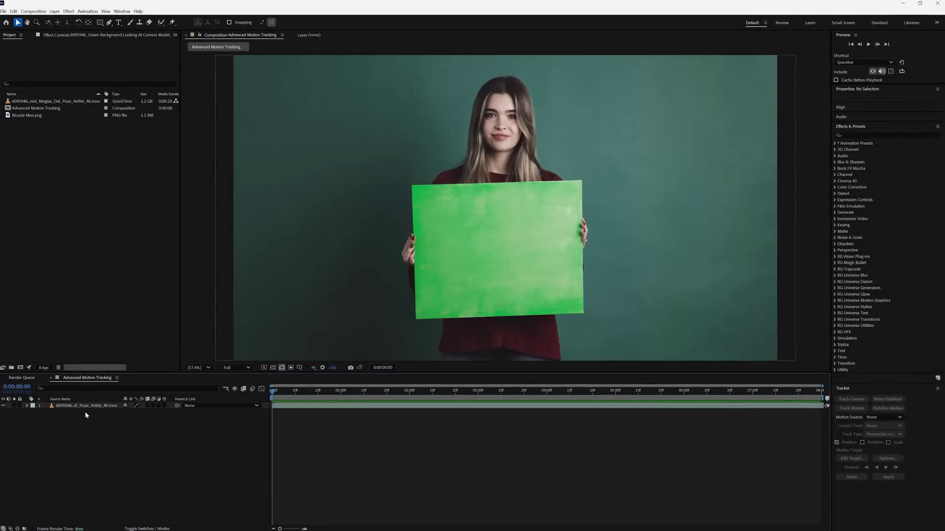
# Step: Add the Boris FX Mocha AE effect to the green-card footage layer
pyautogui.click(84, 406)
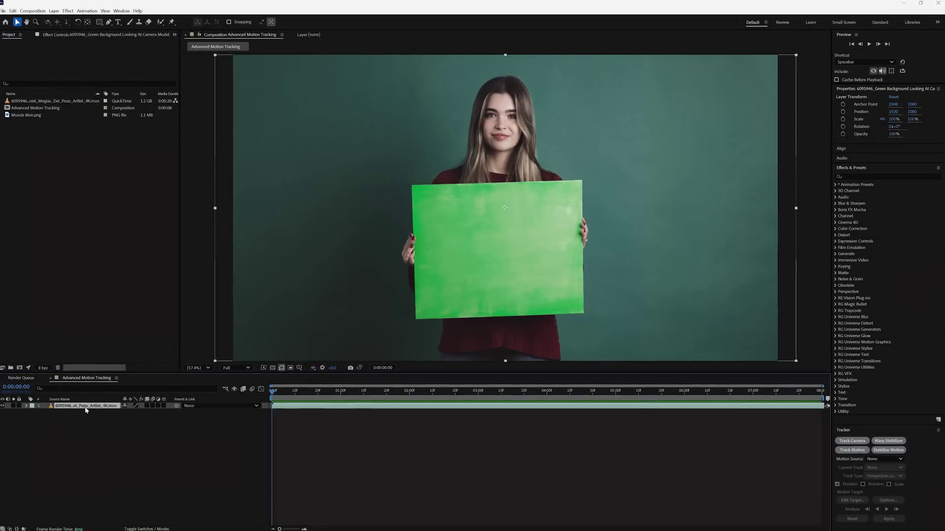
pyautogui.click(71, 11)
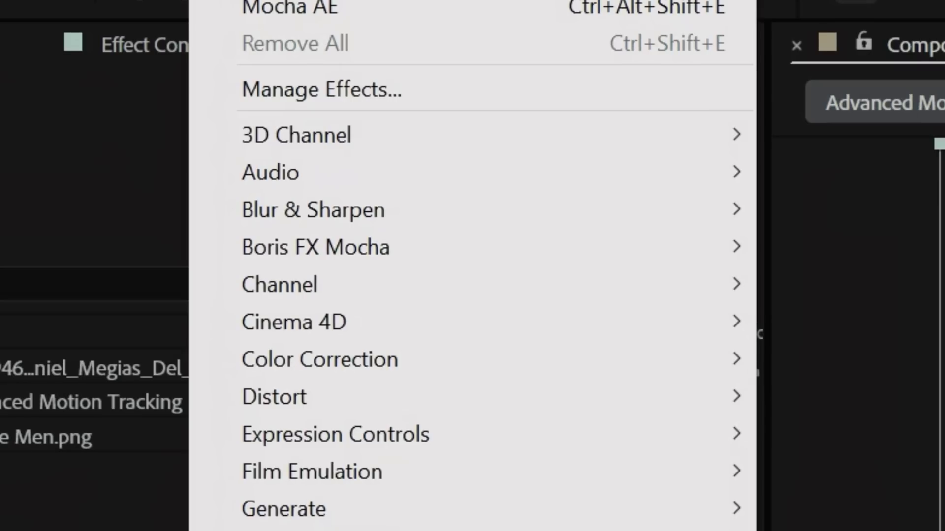
pyautogui.moveTo(734, 378)
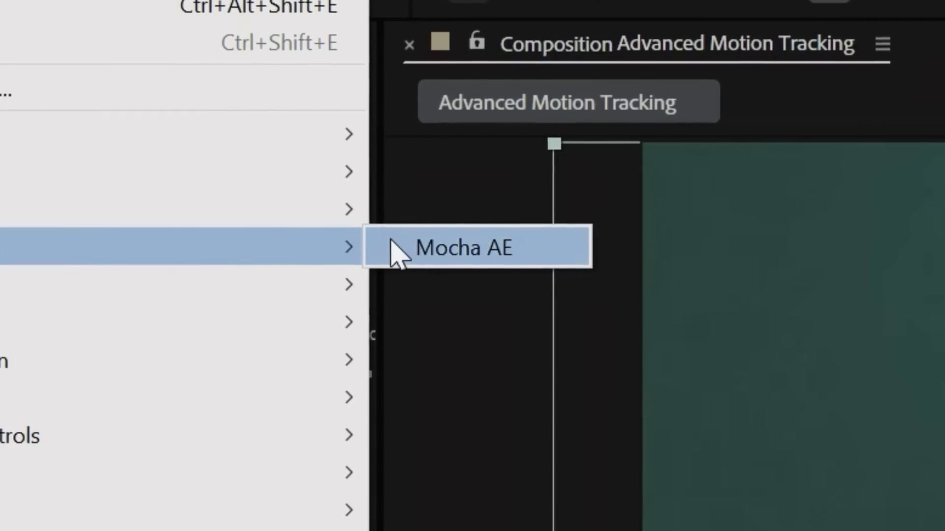
pyautogui.click(394, 249)
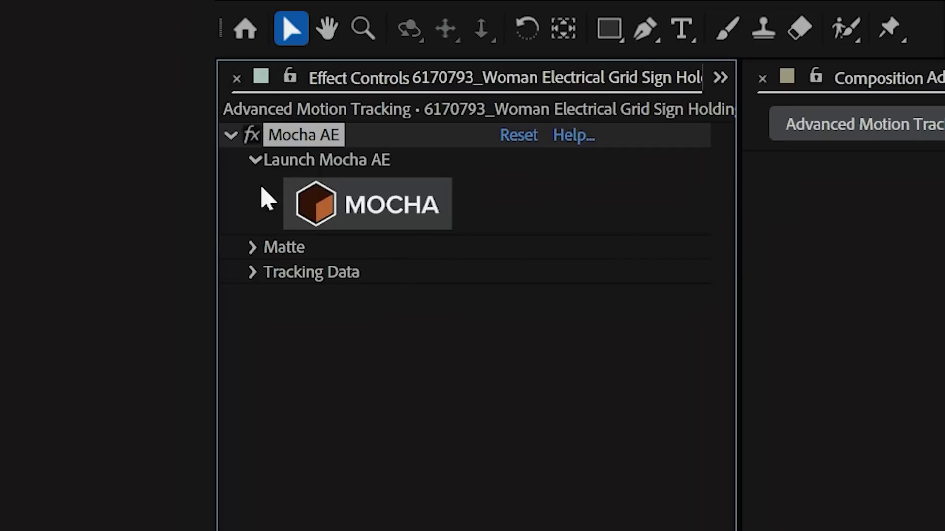
# Step: Launch Mocha AE, go back to an earlier frame, and show the planar surface to align its corners
pyautogui.click(373, 222)
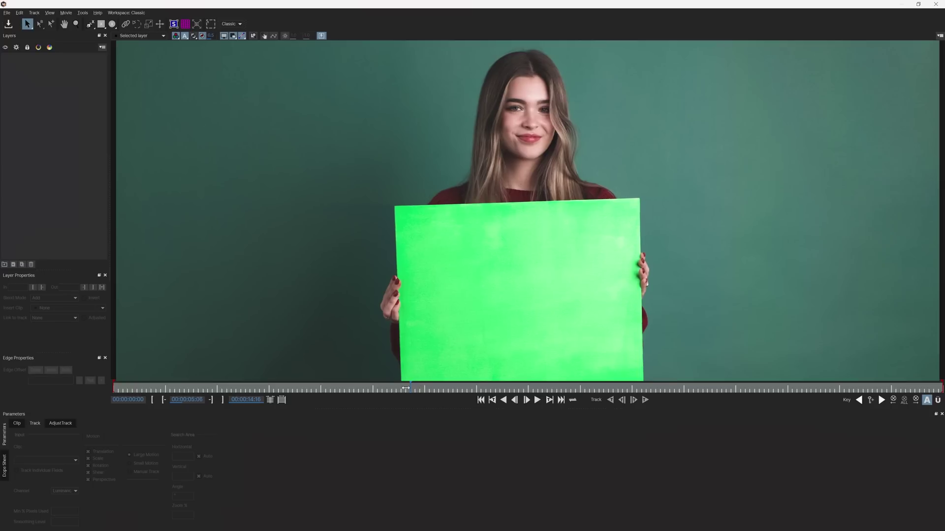
pyautogui.moveTo(405, 388); pyautogui.dragTo(240, 388)
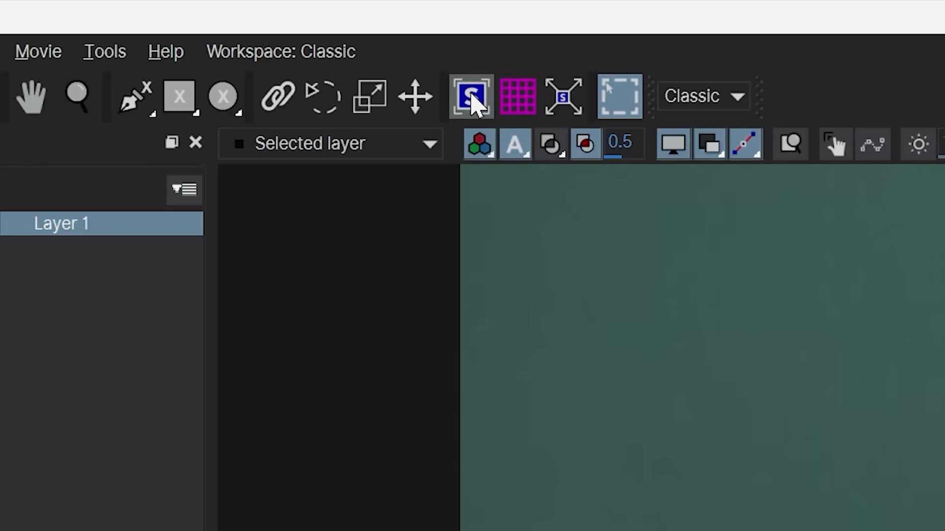
pyautogui.click(470, 96)
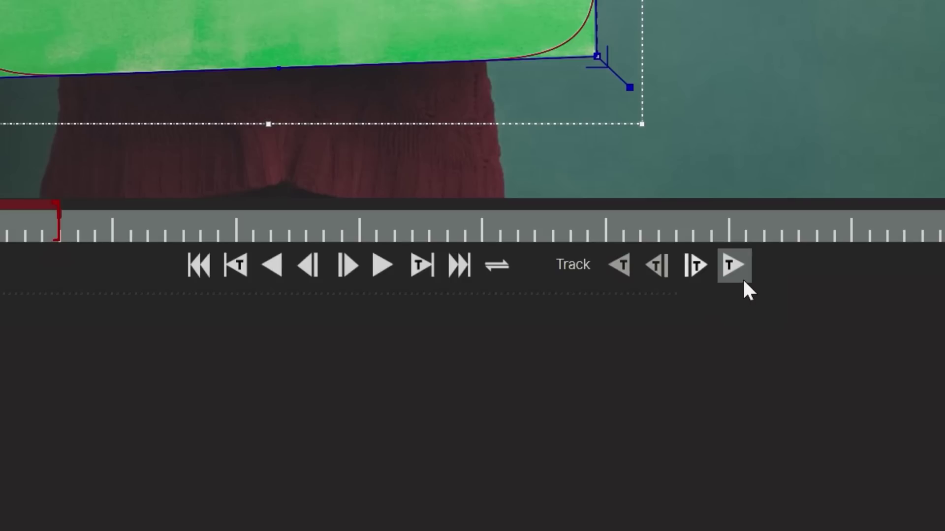
# Step: Track the card forward through the clip, stopping and resuming, then save the Mocha project
pyautogui.click(744, 281)
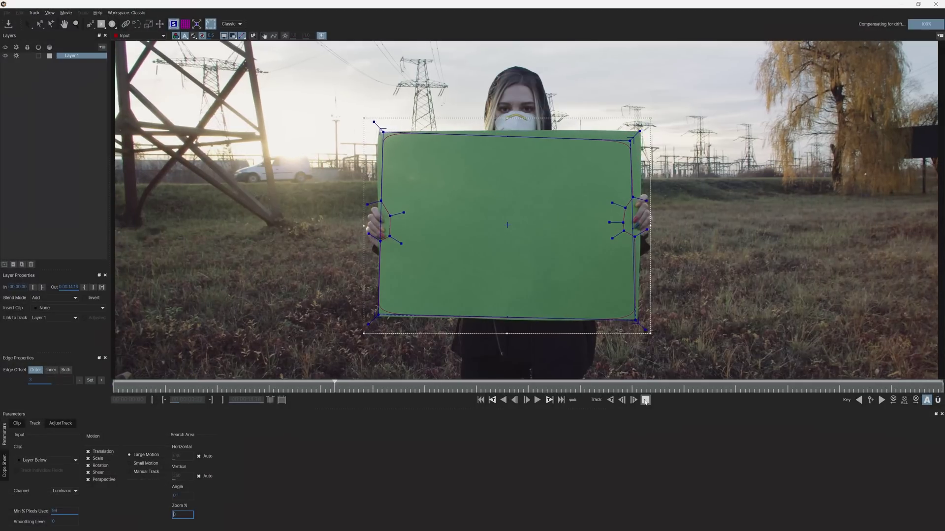
pyautogui.click(645, 400)
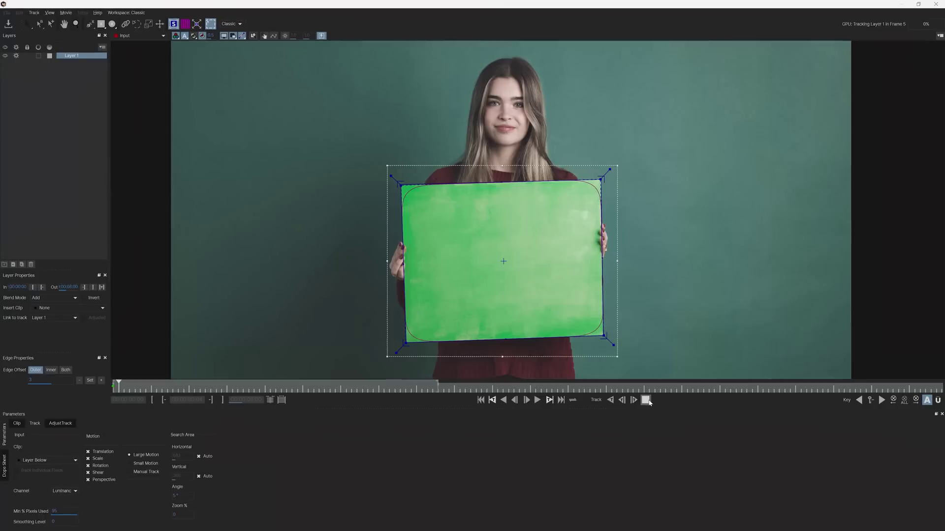
pyautogui.click(646, 400)
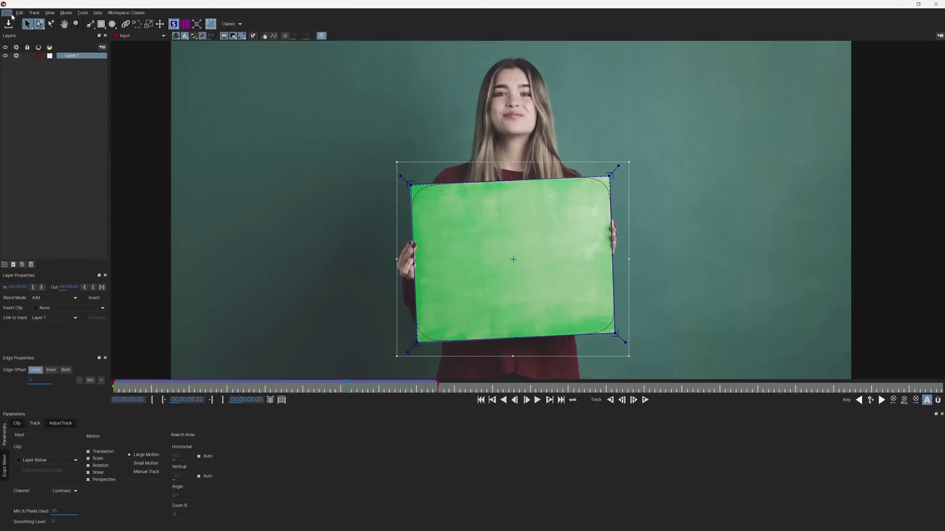
pyautogui.click(11, 14)
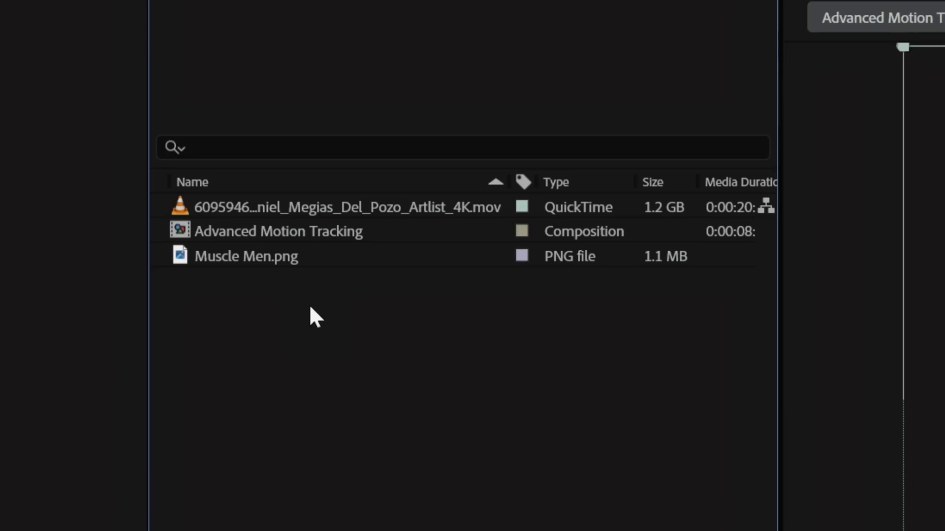
# Step: Add Muscle Men.png to the composition and pre-compose it into a 3840×2160 Overlay comp
pyautogui.click(242, 263)
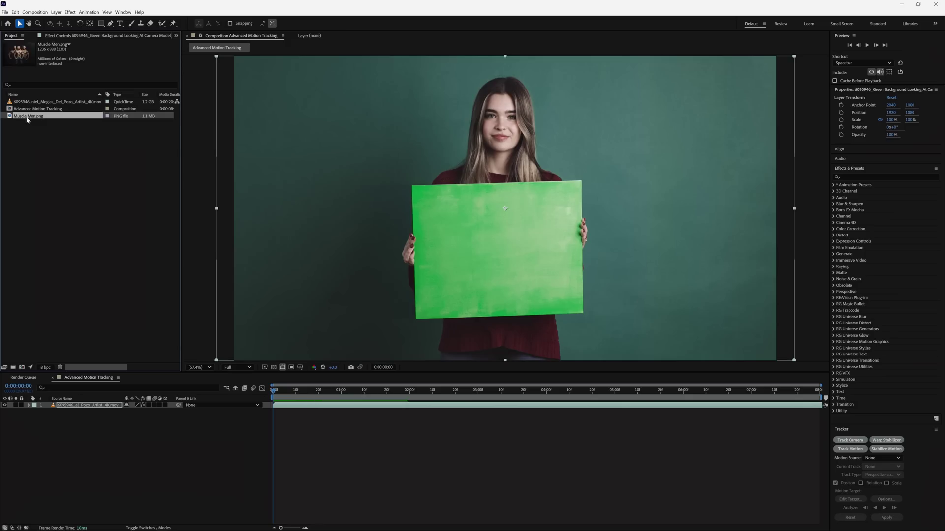
pyautogui.moveTo(77, 407); pyautogui.dragTo(79, 406)
pyautogui.rightClick(84, 405)
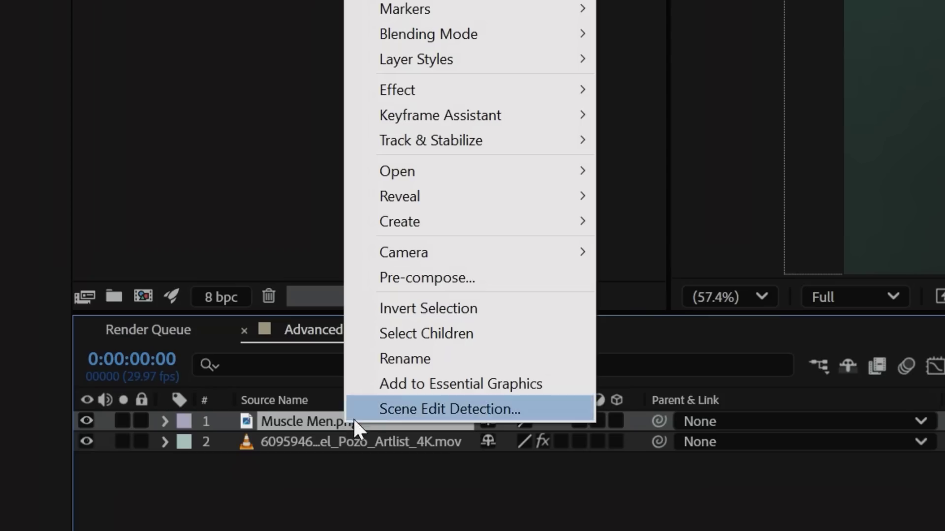
pyautogui.click(495, 277)
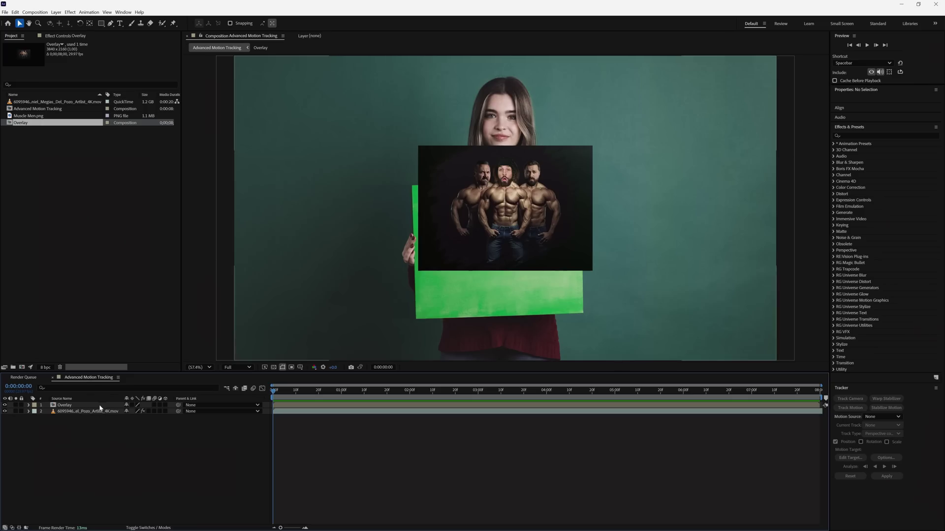
# Step: Inside the Overlay precomp, fit the Muscle Men.png layer to the comp frame
pyautogui.doubleClick(100, 408)
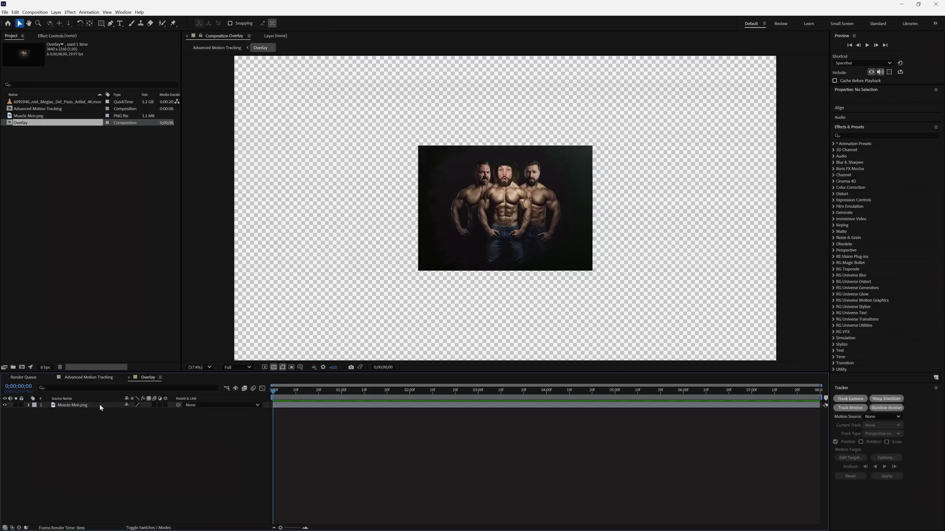
pyautogui.rightClick(100, 407)
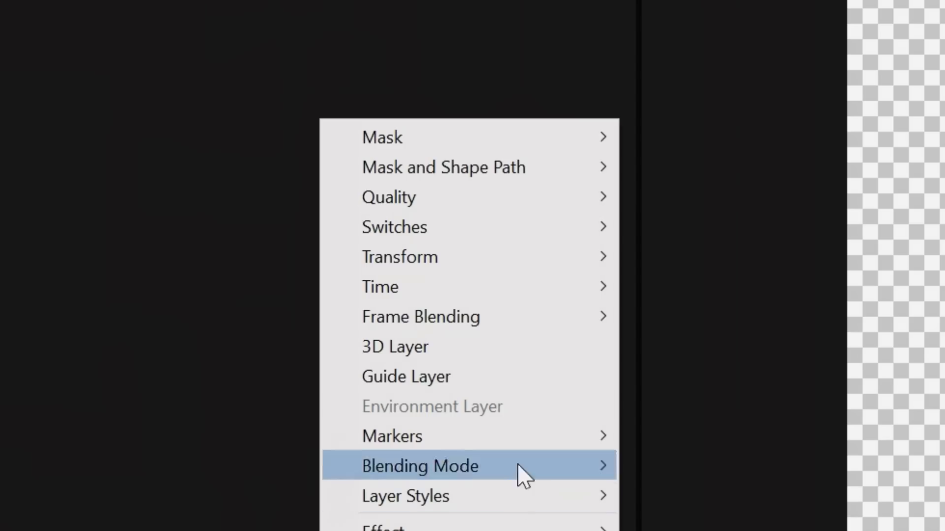
pyautogui.moveTo(166, 233)
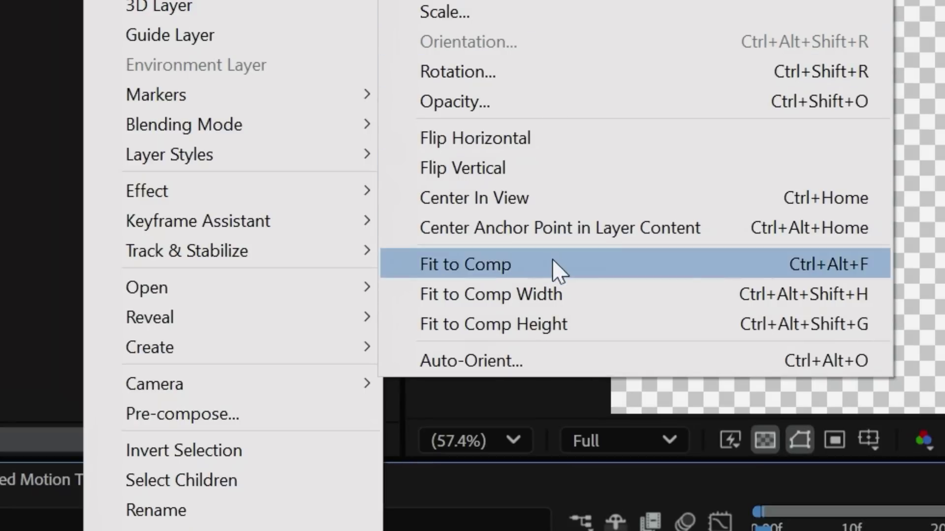
pyautogui.click(559, 266)
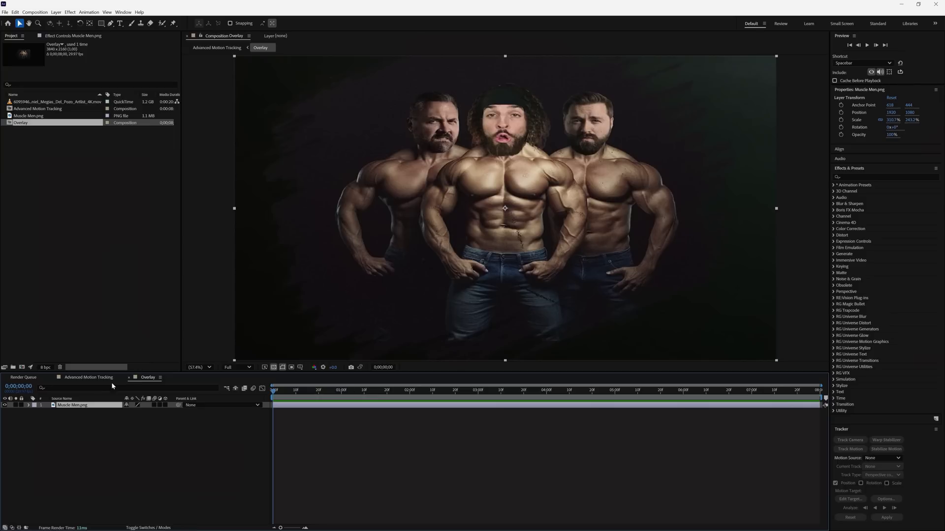
# Step: Create Mocha track data and export it as Corner Pin (Support Motion Blur) onto layer 1. Overlay
pyautogui.click(97, 380)
pyautogui.click(119, 413)
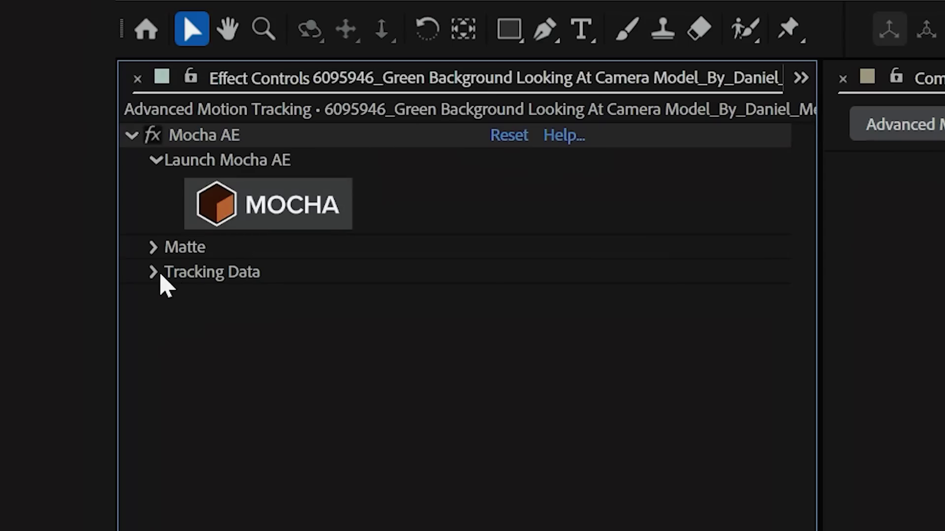
pyautogui.click(153, 272)
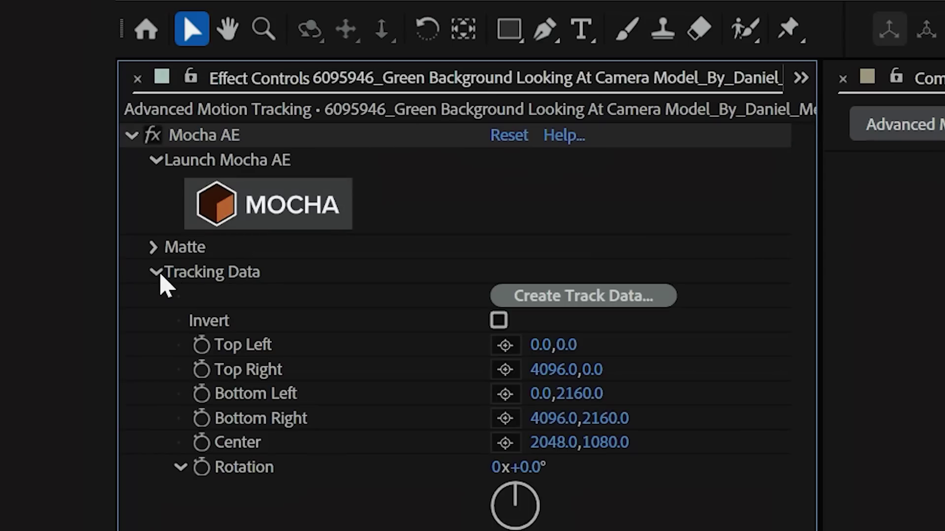
pyautogui.click(581, 297)
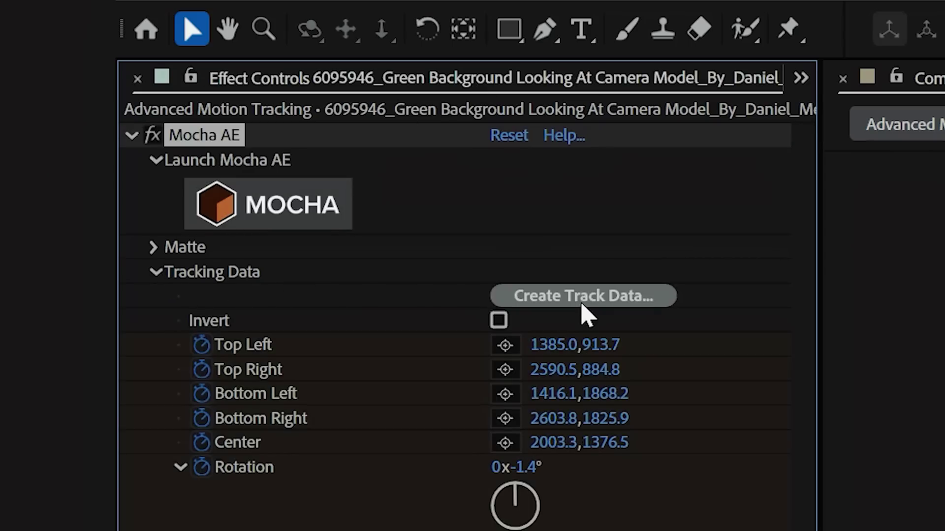
pyautogui.click(652, 166)
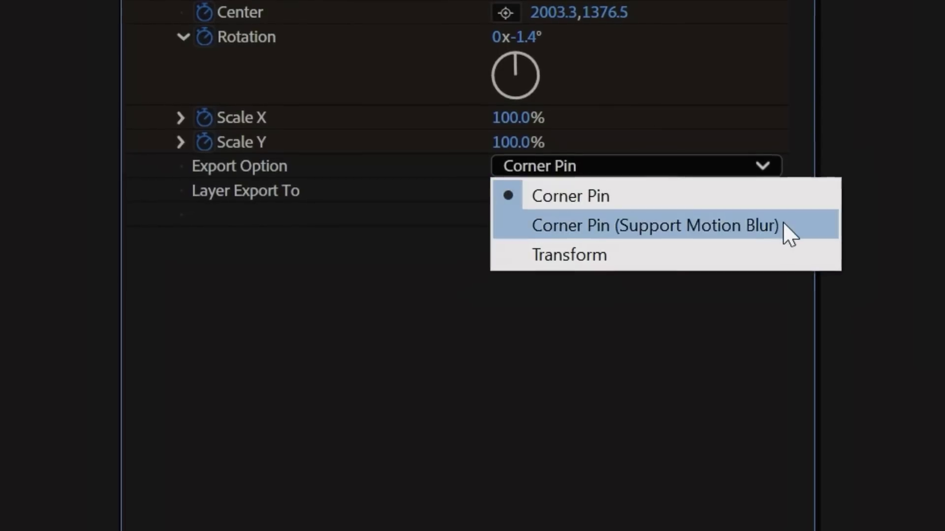
pyautogui.click(784, 225)
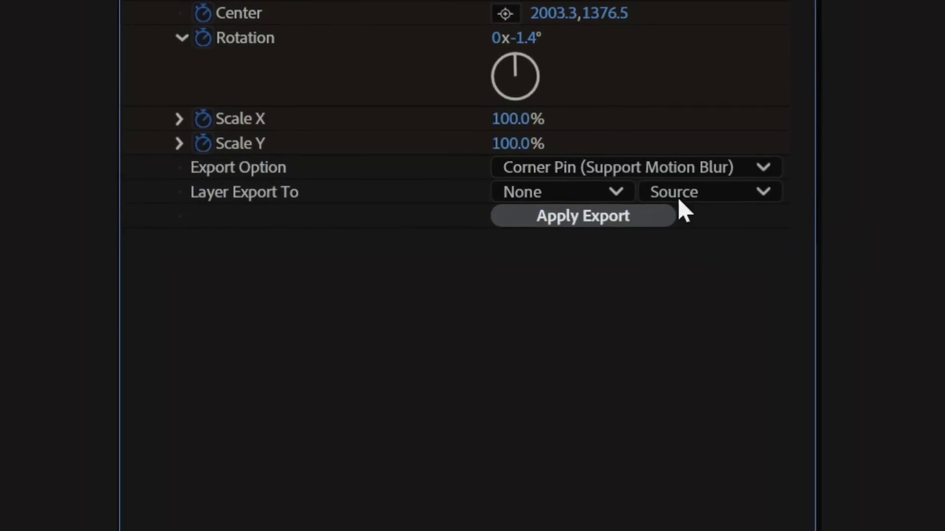
pyautogui.click(622, 192)
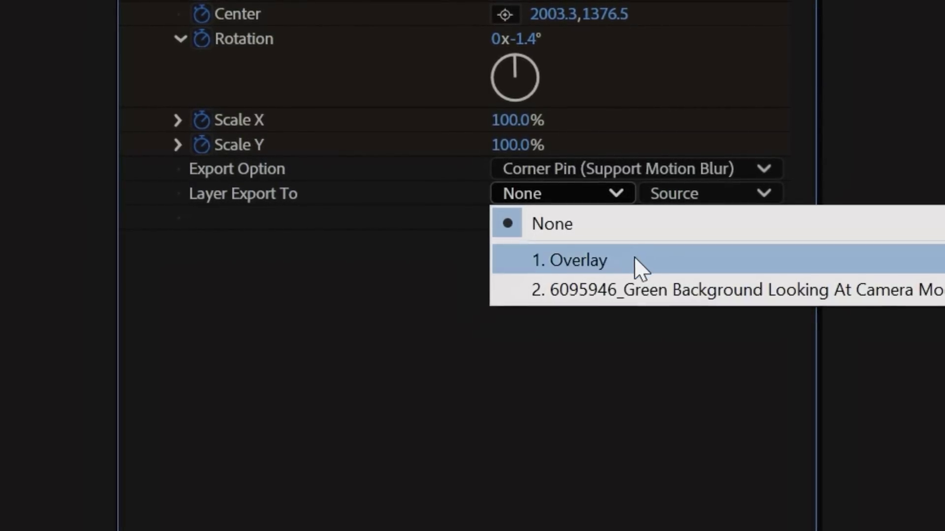
pyautogui.click(633, 259)
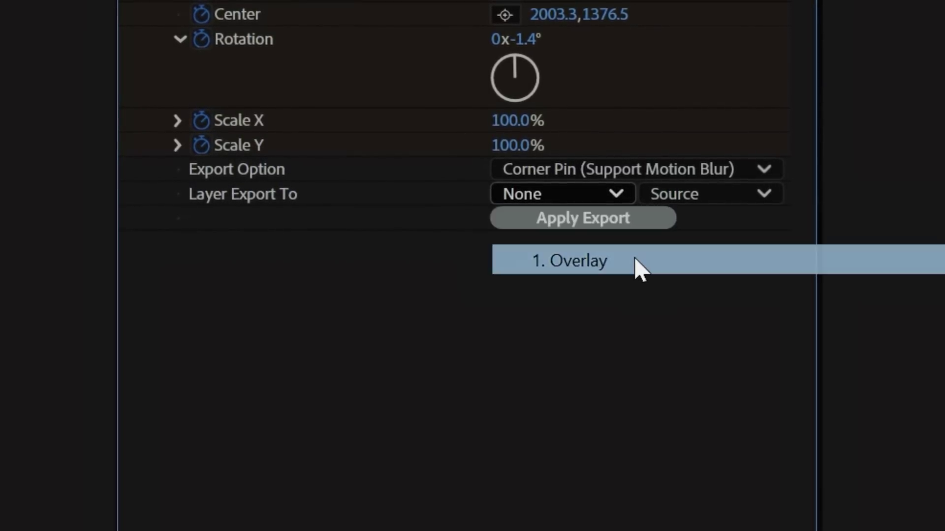
pyautogui.click(580, 223)
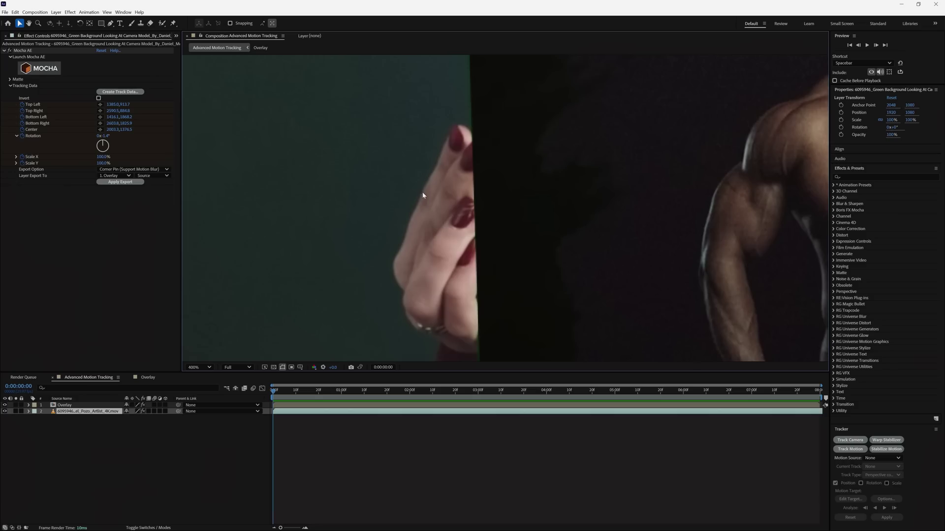
# Step: Move the Overlay layer beneath the footage and add Keylight 1.2 to the footage layer
pyautogui.click(5, 405)
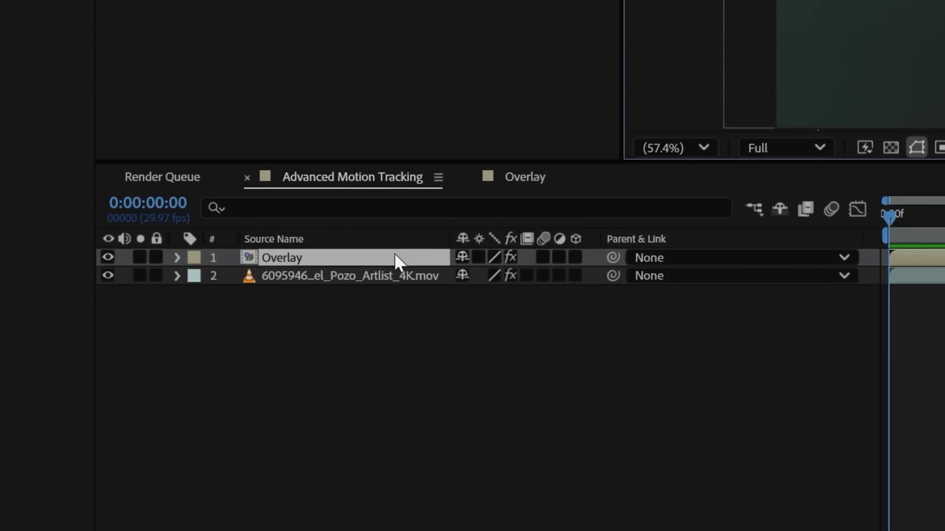
pyautogui.moveTo(103, 402); pyautogui.dragTo(103, 419)
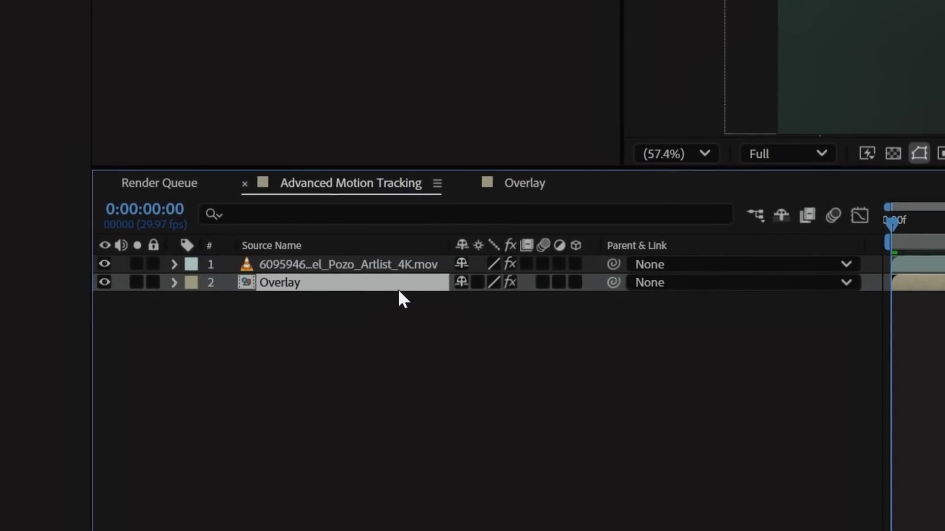
pyautogui.click(398, 264)
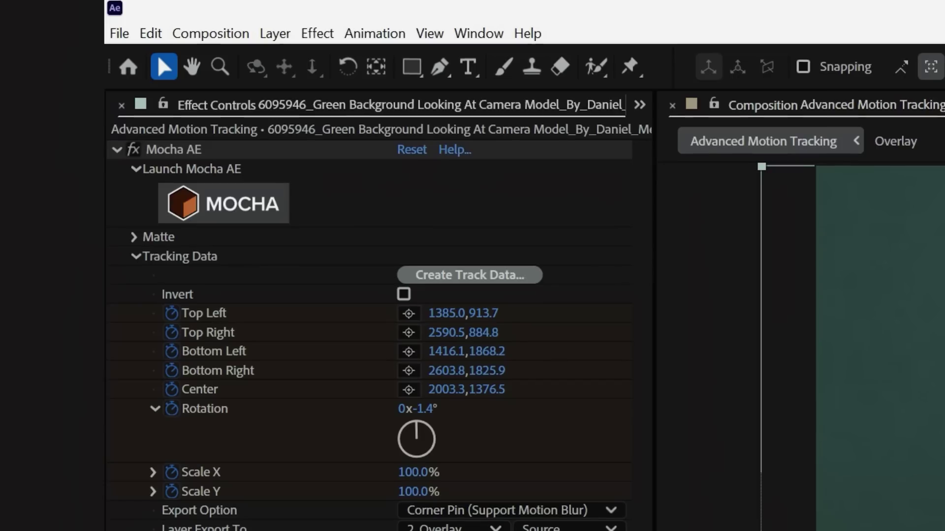
pyautogui.click(317, 32)
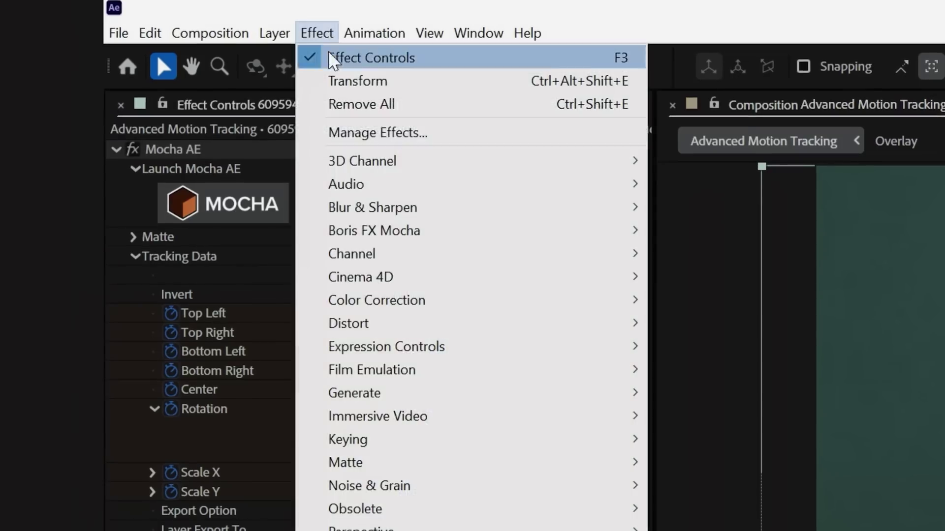
pyautogui.moveTo(517, 440)
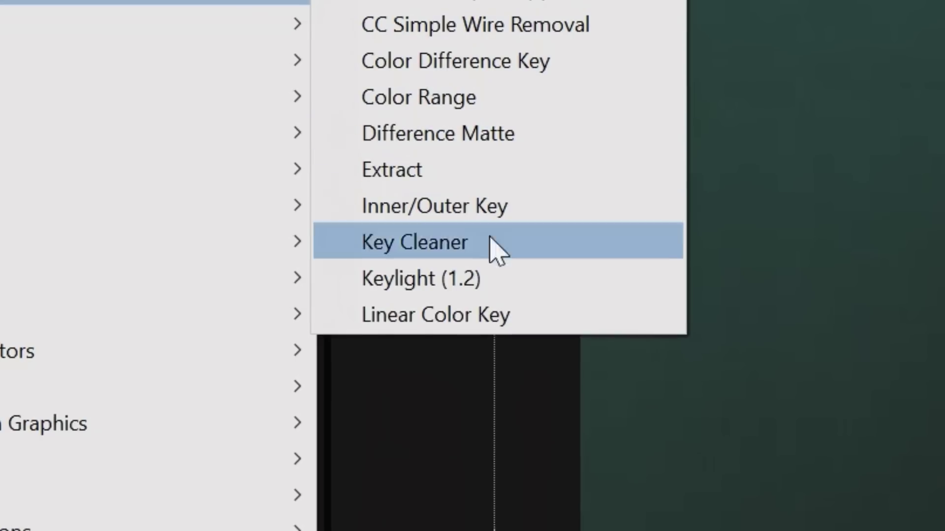
pyautogui.click(715, 440)
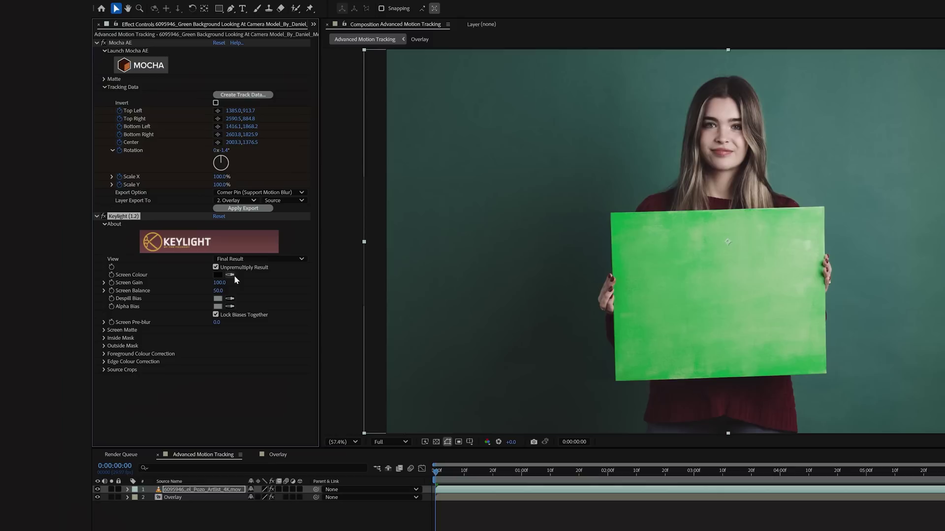
# Step: Sample the green board as Screen Colour, view the Screen Matte, and raise Clip Black to 42
pyautogui.click(734, 290)
pyautogui.click(295, 259)
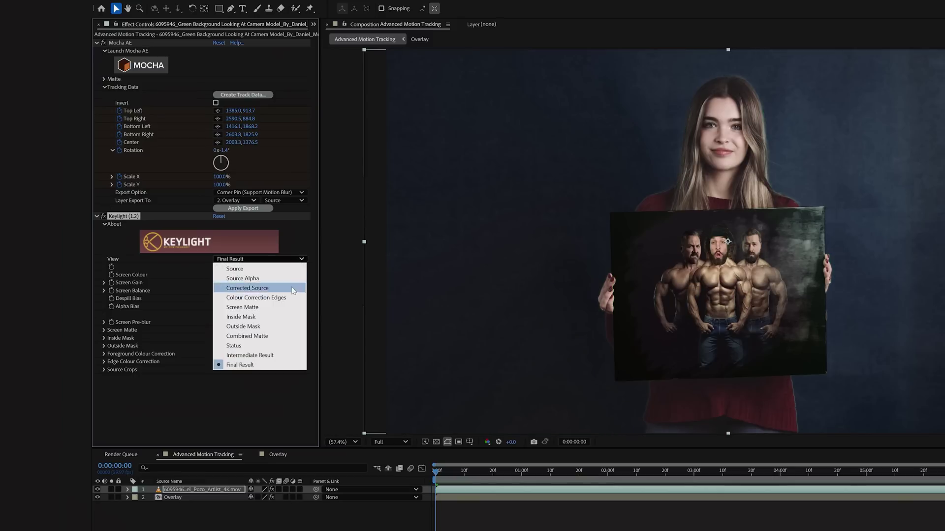
pyautogui.click(289, 307)
pyautogui.click(122, 331)
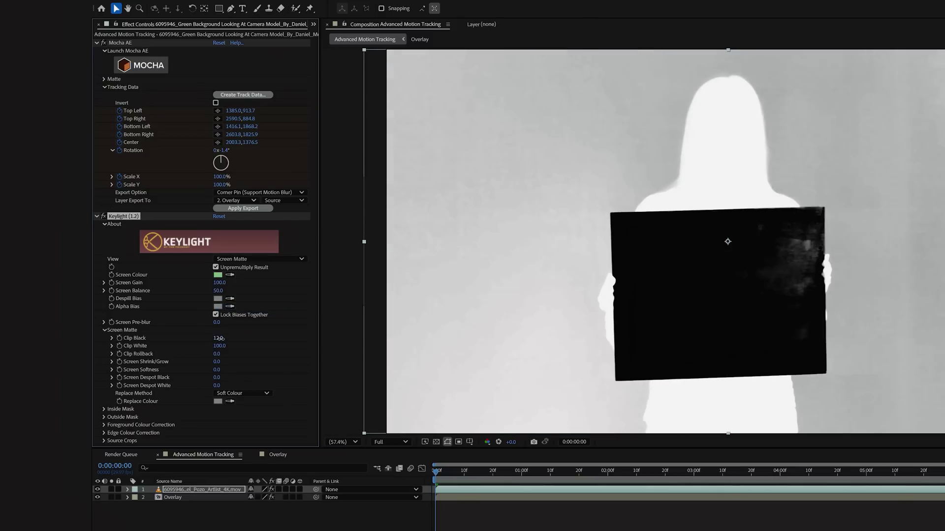
pyautogui.moveTo(219, 338)
pyautogui.mouseDown()
pyautogui.moveTo(235, 339)
pyautogui.moveTo(212, 348)
pyautogui.mouseUp()
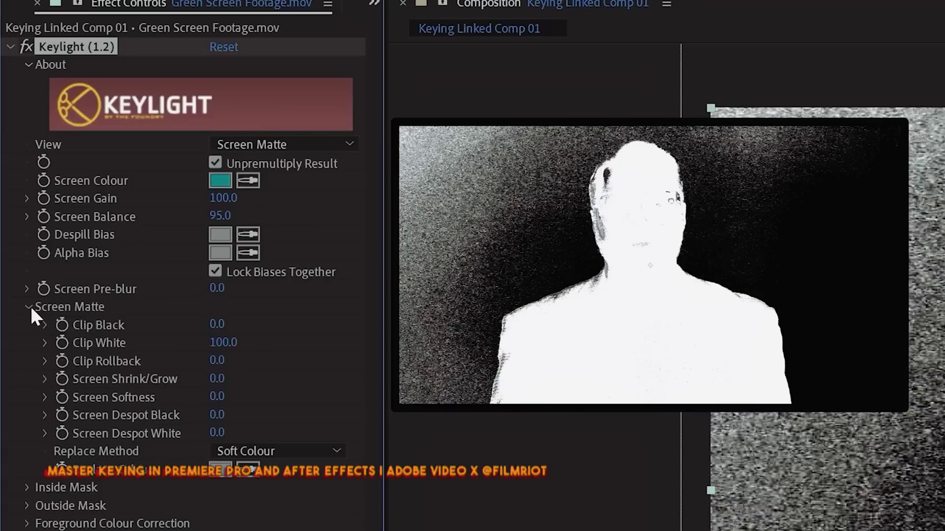
pyautogui.moveTo(217, 326); pyautogui.dragTo(297, 327)
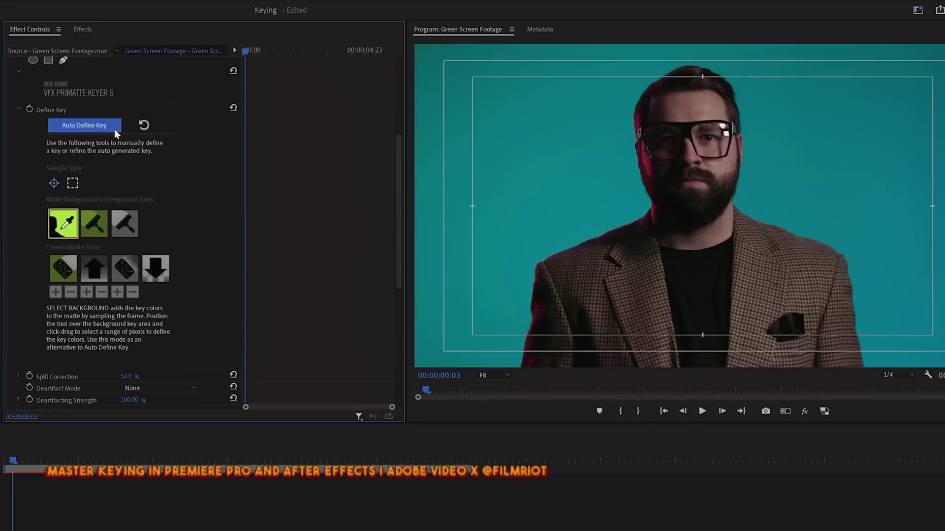